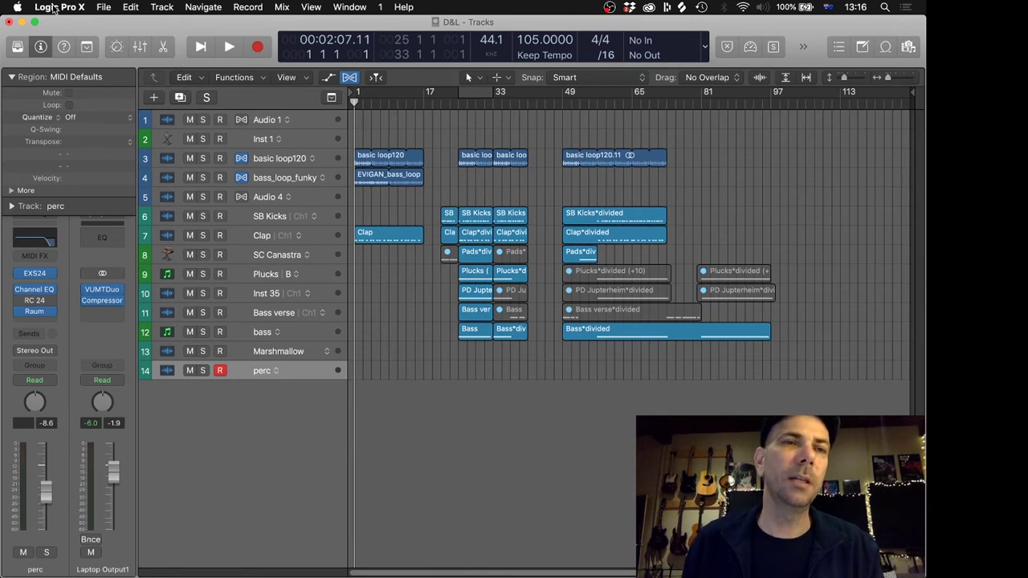
Step: Open the key commands editor and collapse the Global Commands group in the command list
click(55, 9)
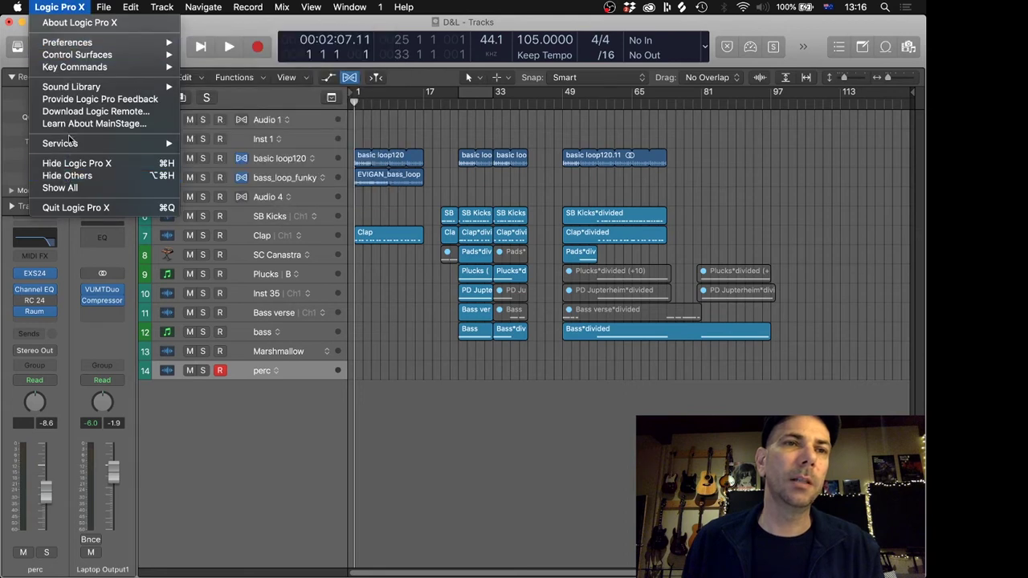
mouse_move(69, 68)
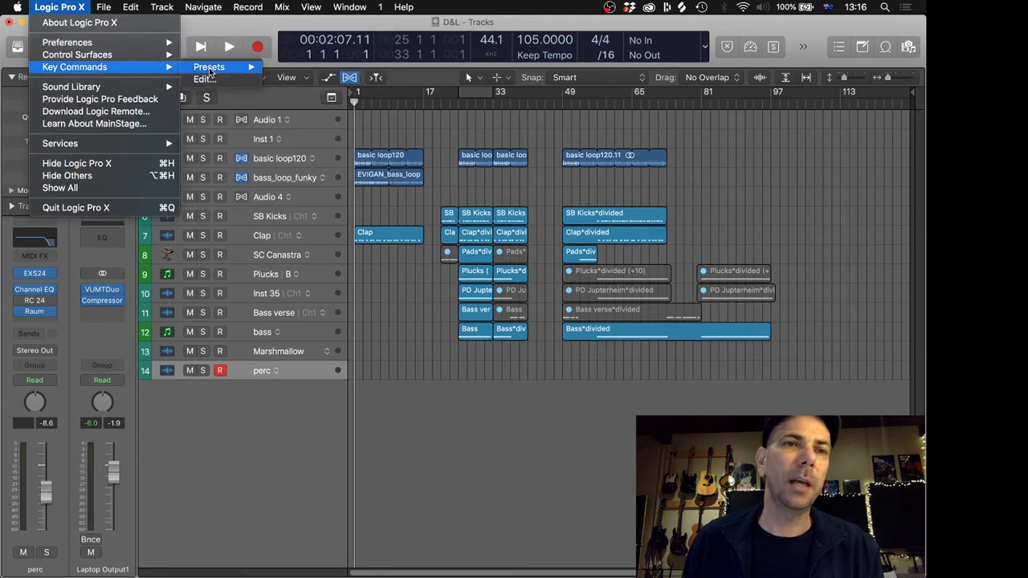
mouse_move(210, 71)
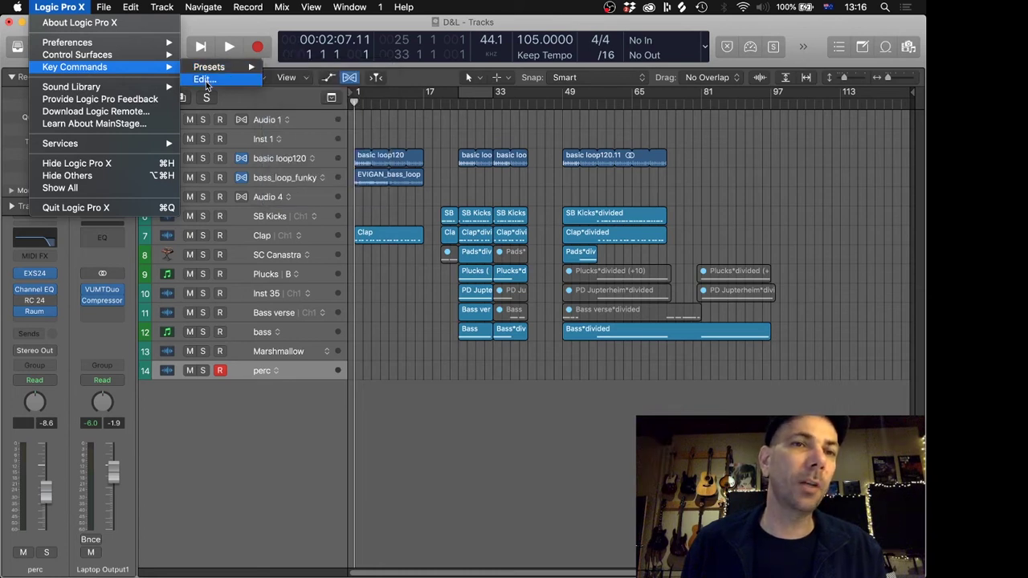
click(204, 80)
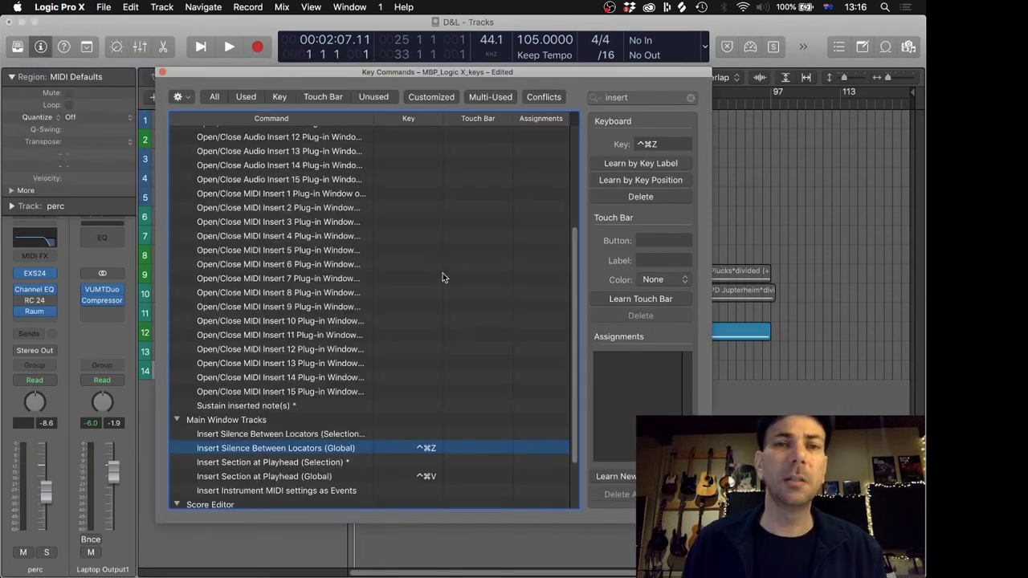
drag(575, 286, 508, 185)
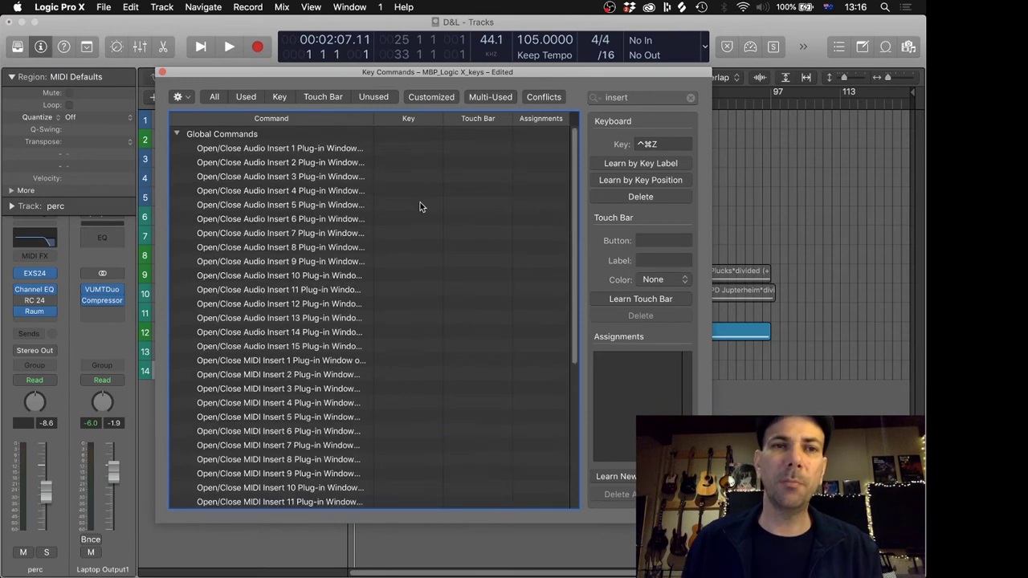
click(177, 133)
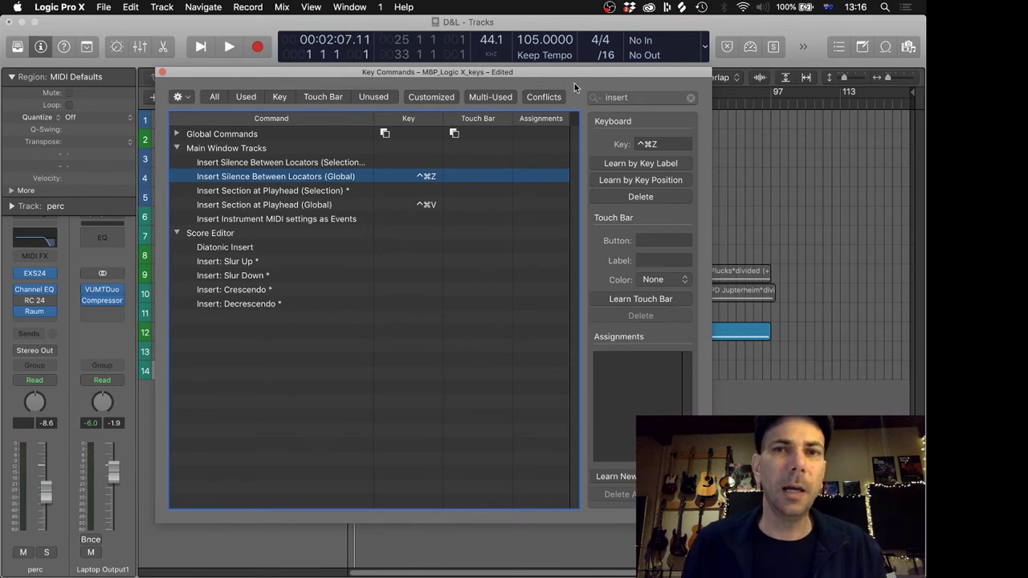
Step: Replace the existing key command search with "cut be" to look up the cut-between-locators commands
click(691, 97)
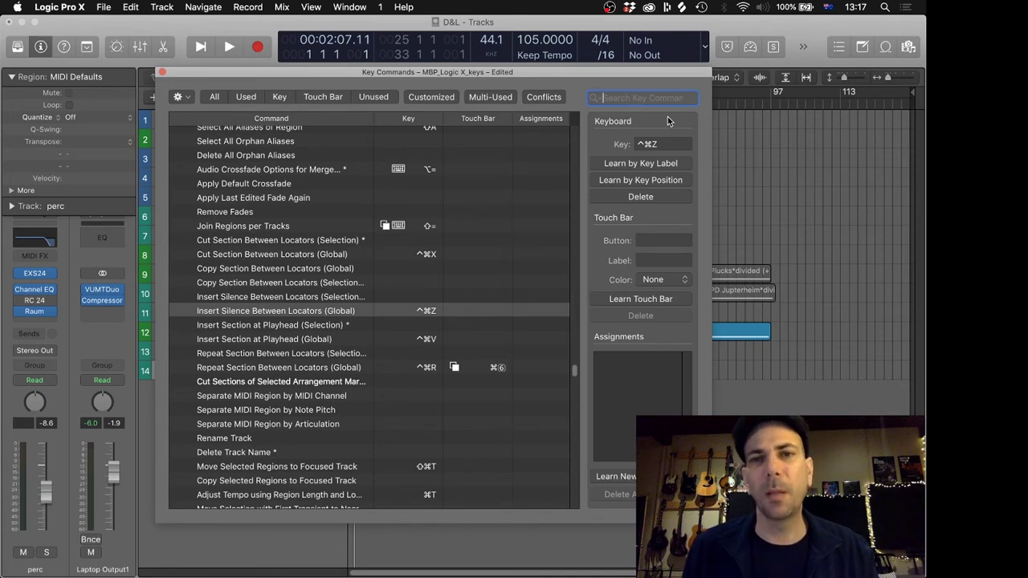
text(ccut bet)
key(BackSpace)
key(BackSpace)
key(BackSpace)
key(BackSpace)
key(BackSpace)
key(BackSpace)
key(BackSpace)
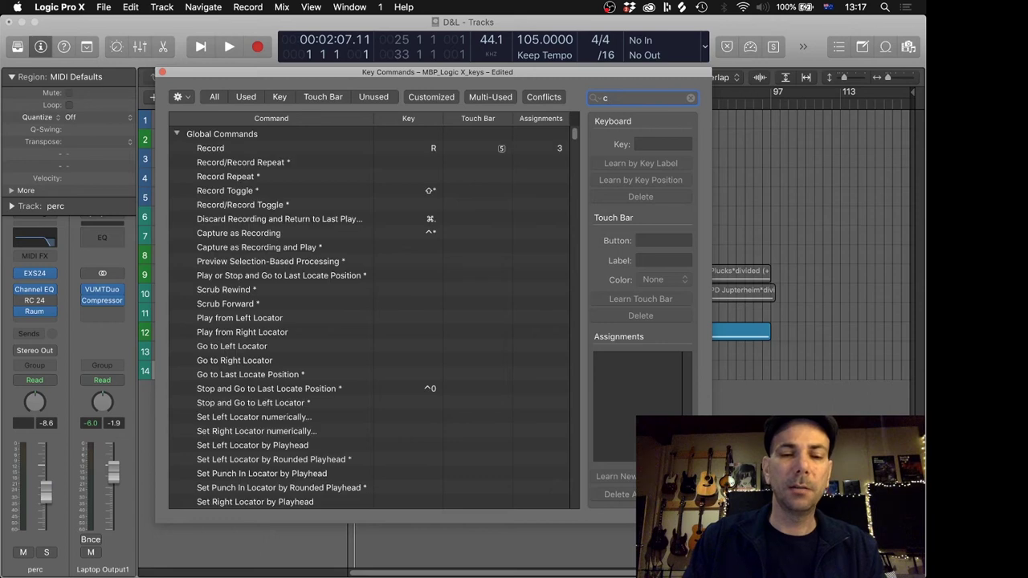
text(ut)
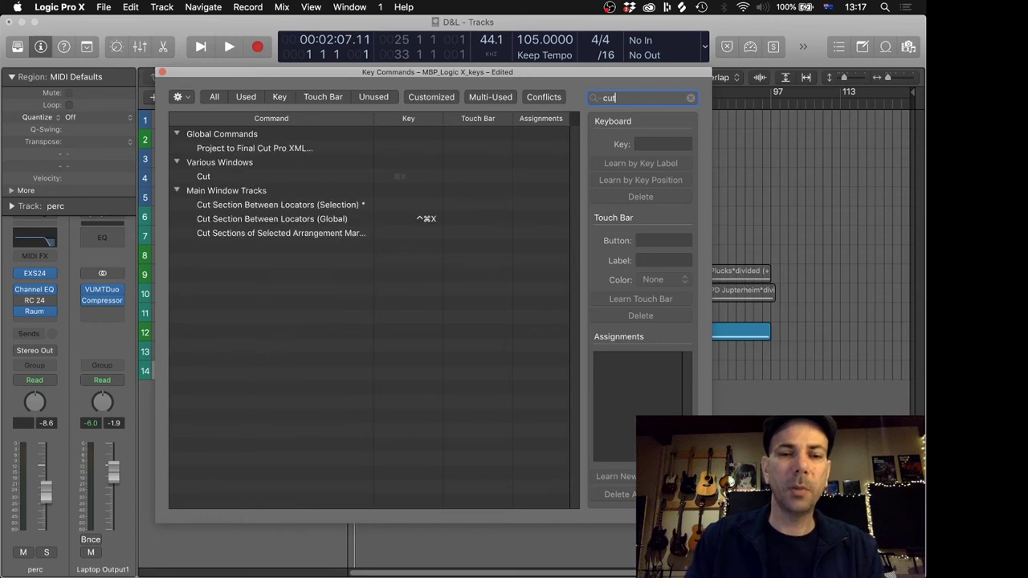
text( be)
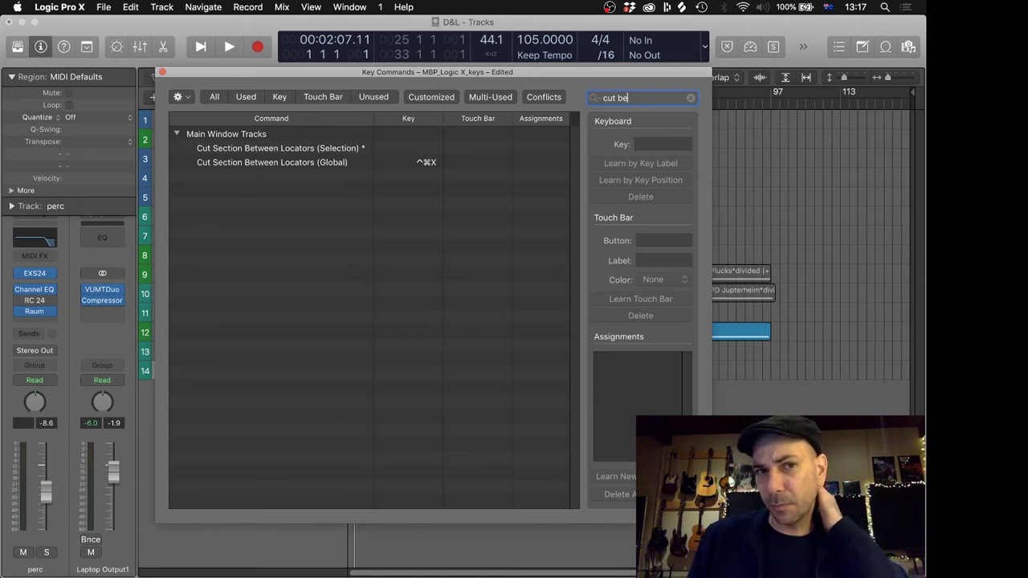
Step: Search the key commands for "split" instead
key(BackSpace)
key(BackSpace)
key(BackSpace)
key(BackSpace)
key(BackSpace)
key(BackSpace)
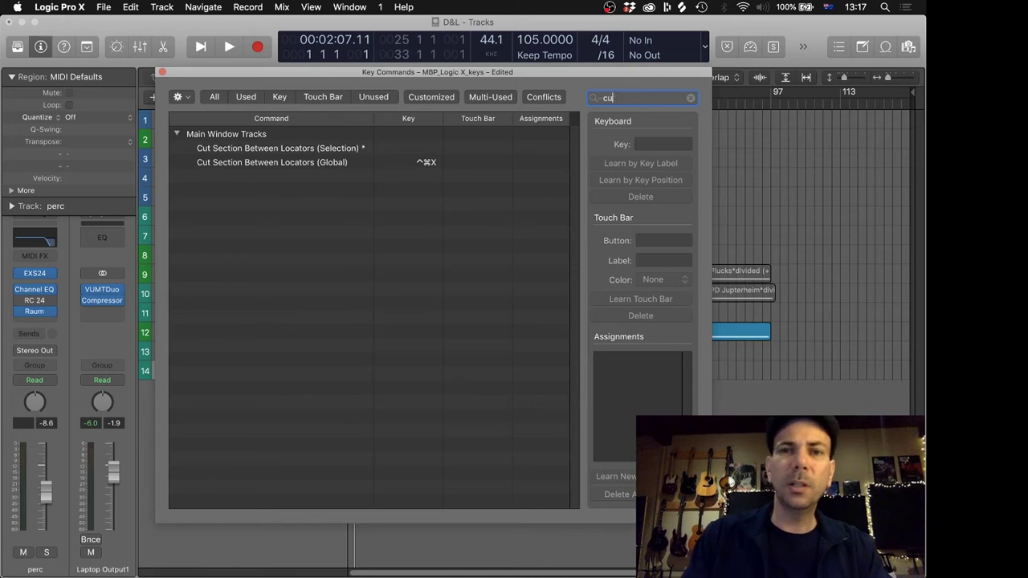
text(split)
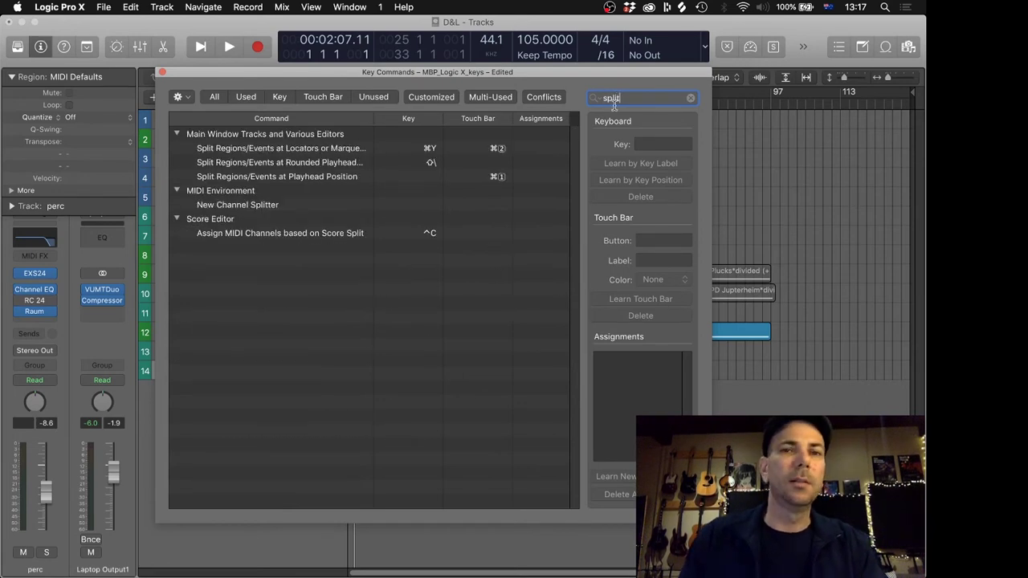
Step: Assign Shift+Command+Y by key label to the Split Regions/Events at Locators or Marquee command
click(258, 150)
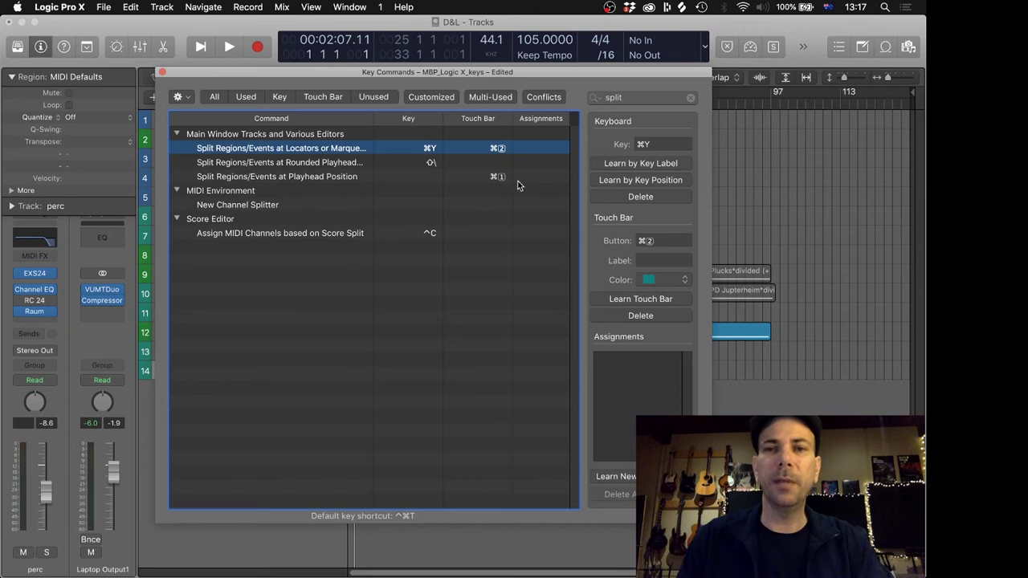
click(620, 163)
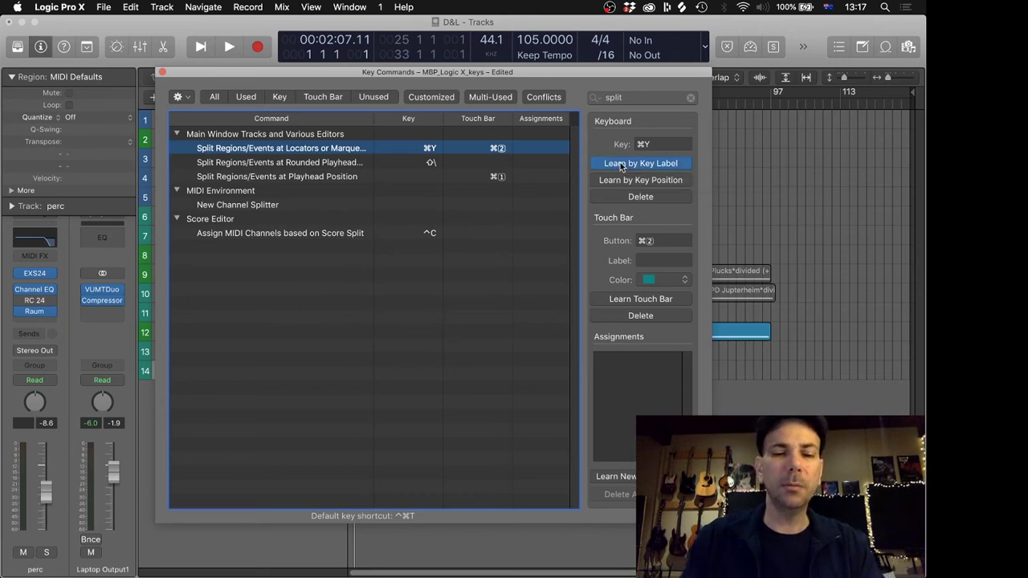
key(shift+super+y)
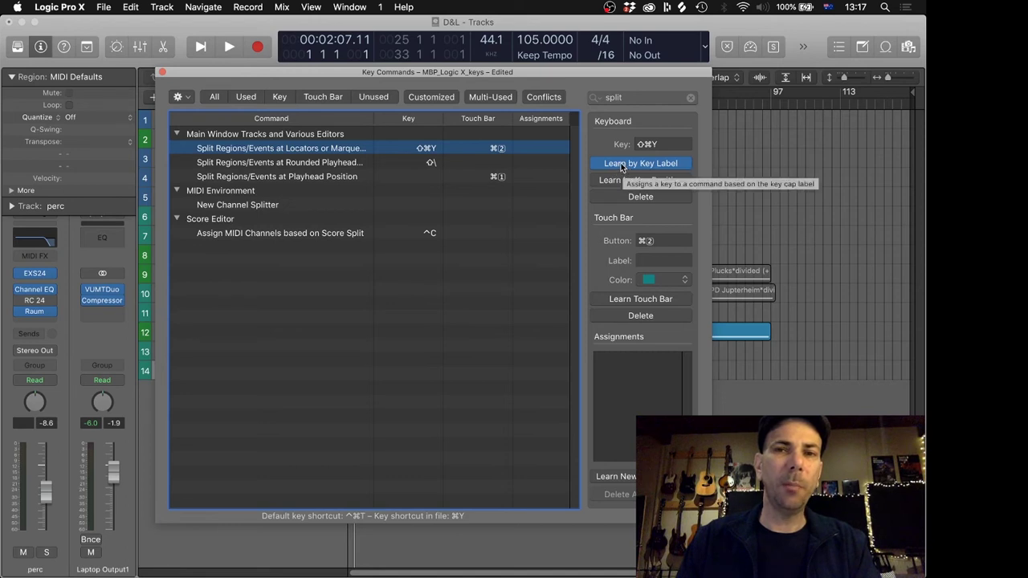
Step: Set the key label shortcut of Split Regions/Events at Locators or Marquee to Command+Y
click(621, 164)
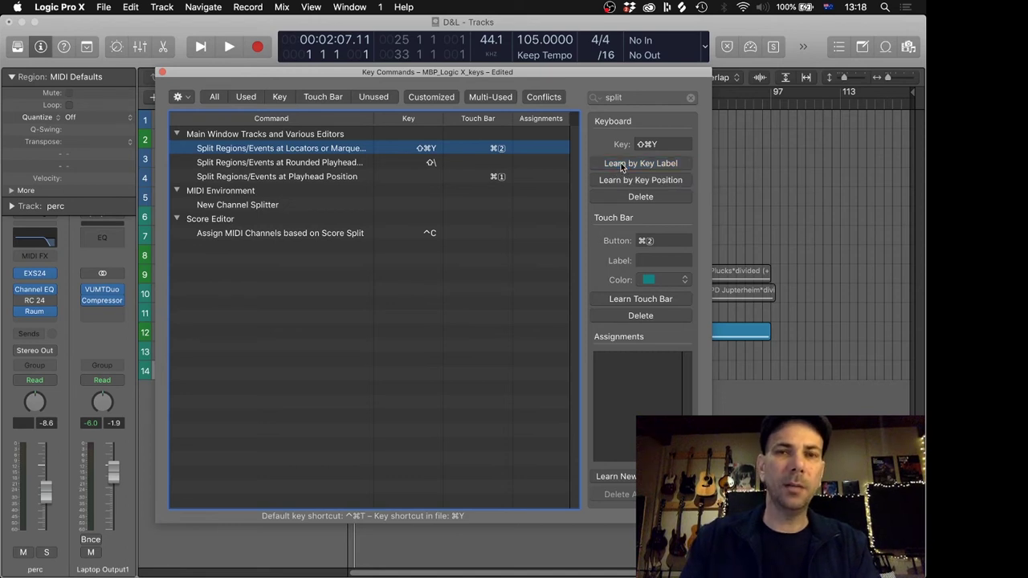
click(617, 161)
key(super+y)
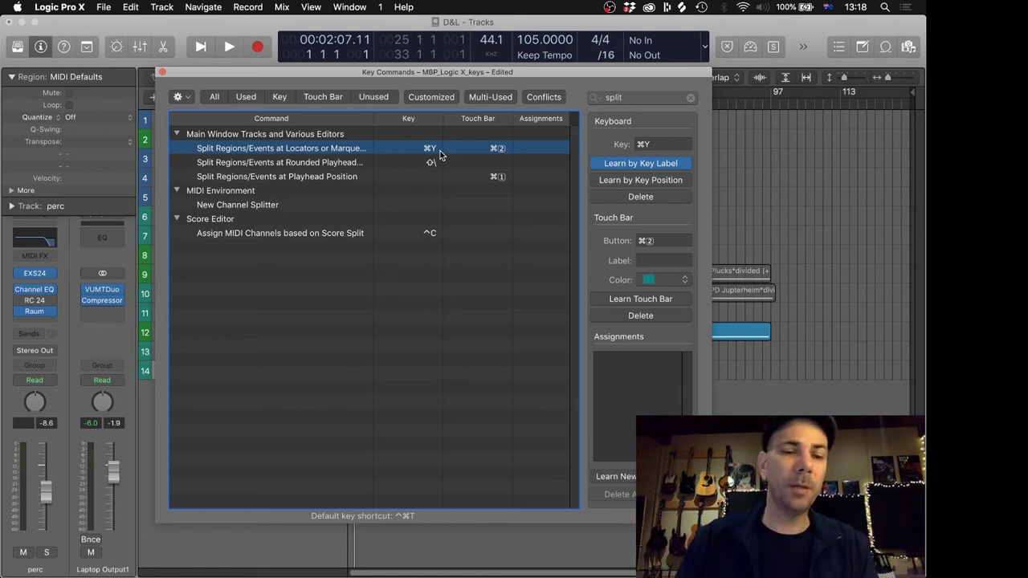
Step: Try to assign Option+Z to the Split Regions/Events at Locators or Marquee command, then cancel the reassignment
click(620, 168)
click(620, 168)
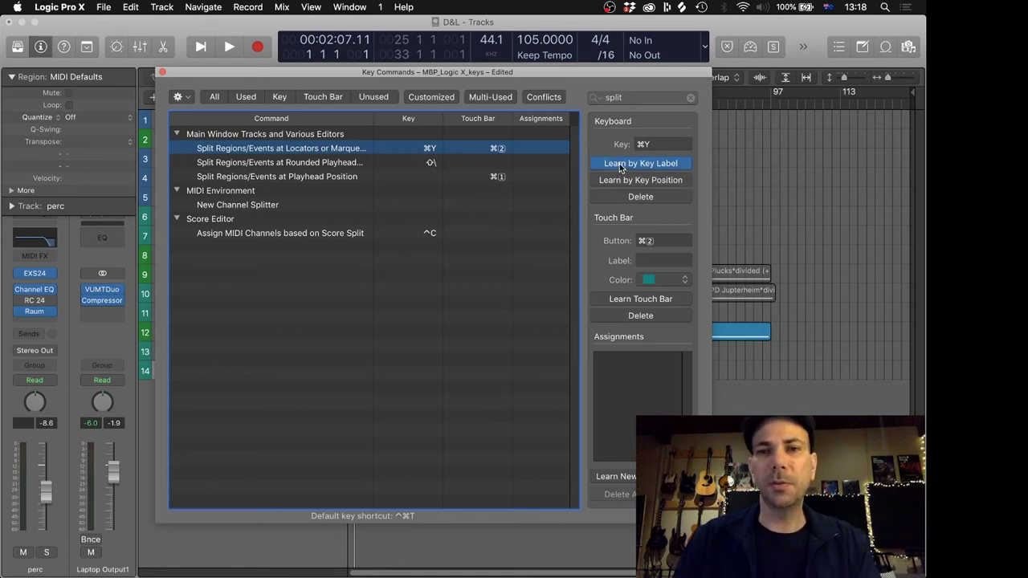
key(ctrl+c)
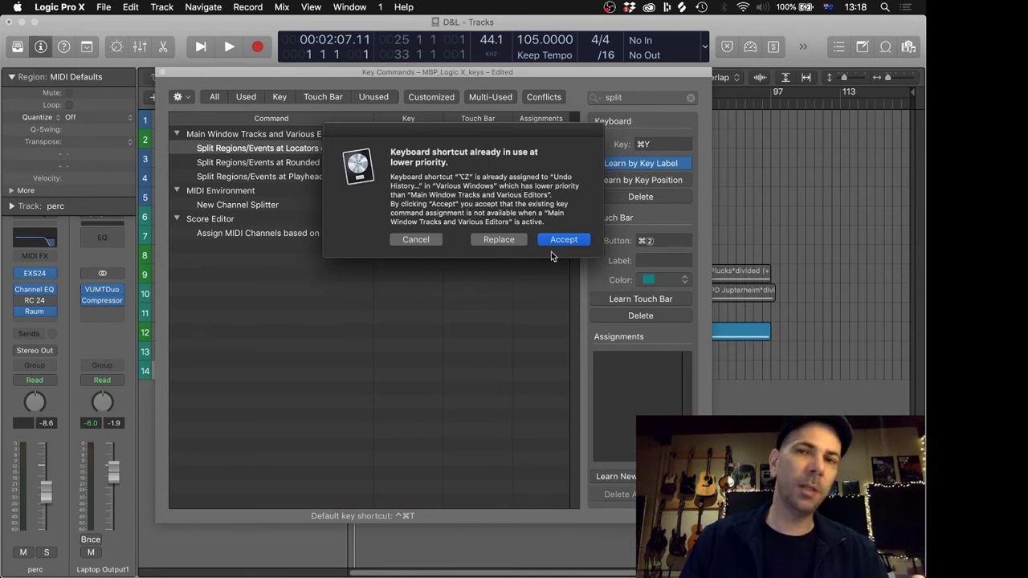
click(417, 240)
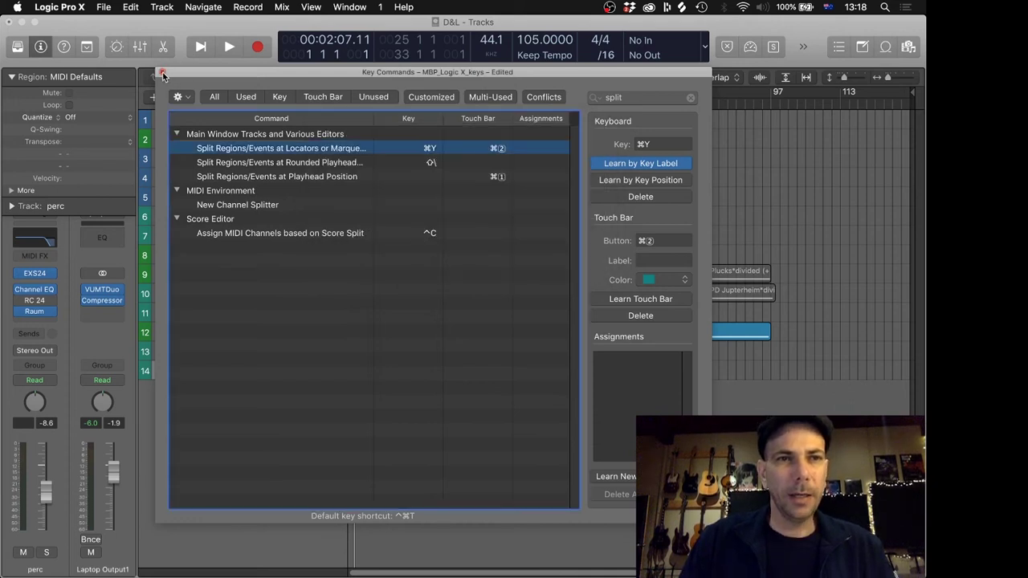
Step: Clear the key command search and close the key commands editor
click(690, 98)
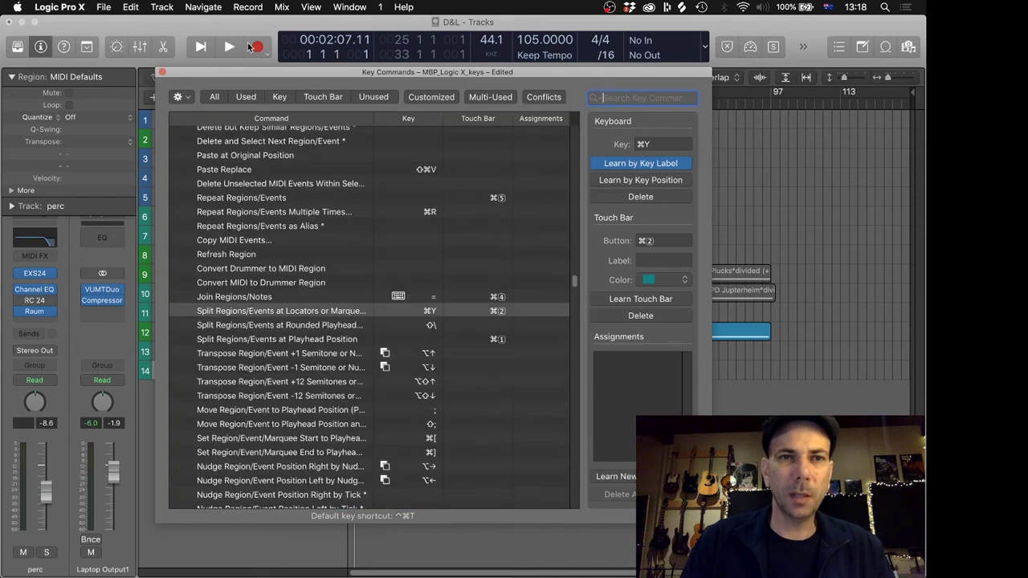
click(161, 72)
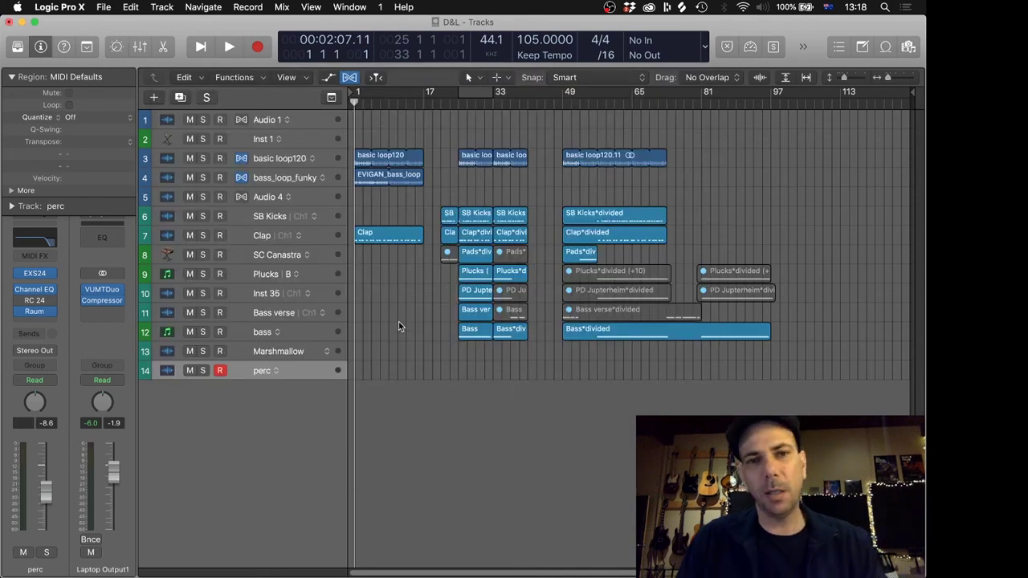
Step: Show the mixer below the tracks and hide it again
key(super+Up)
key(super+Down)
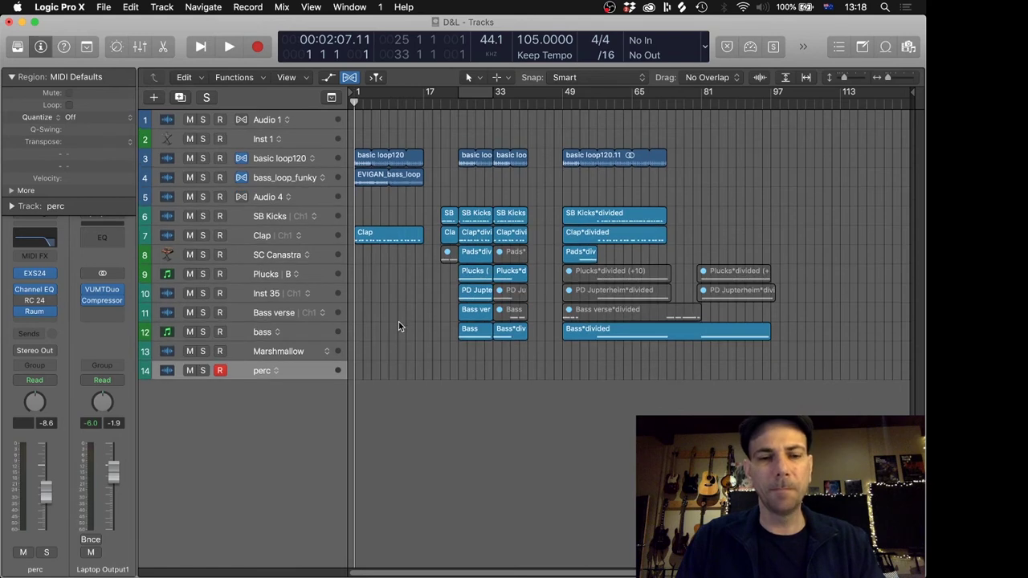
key(x)
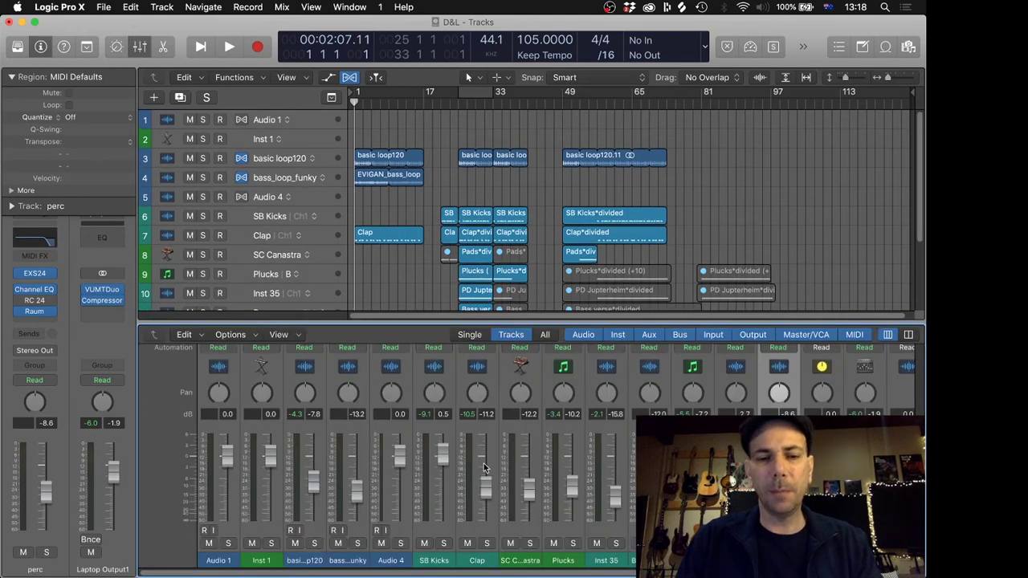
key(x)
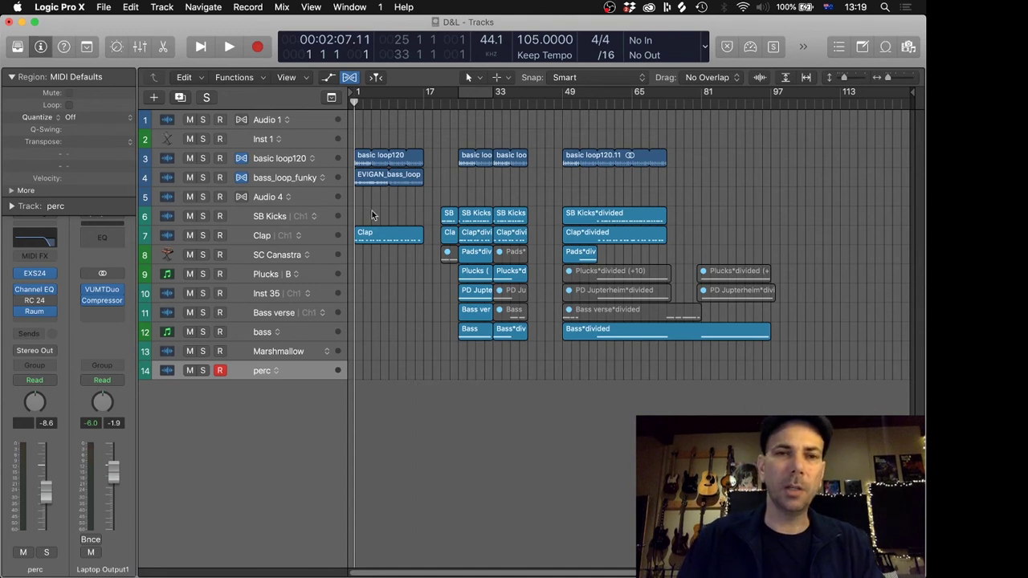
Step: Open and close the editor of the first Clap region, and show and hide the project's audio file browser
click(368, 239)
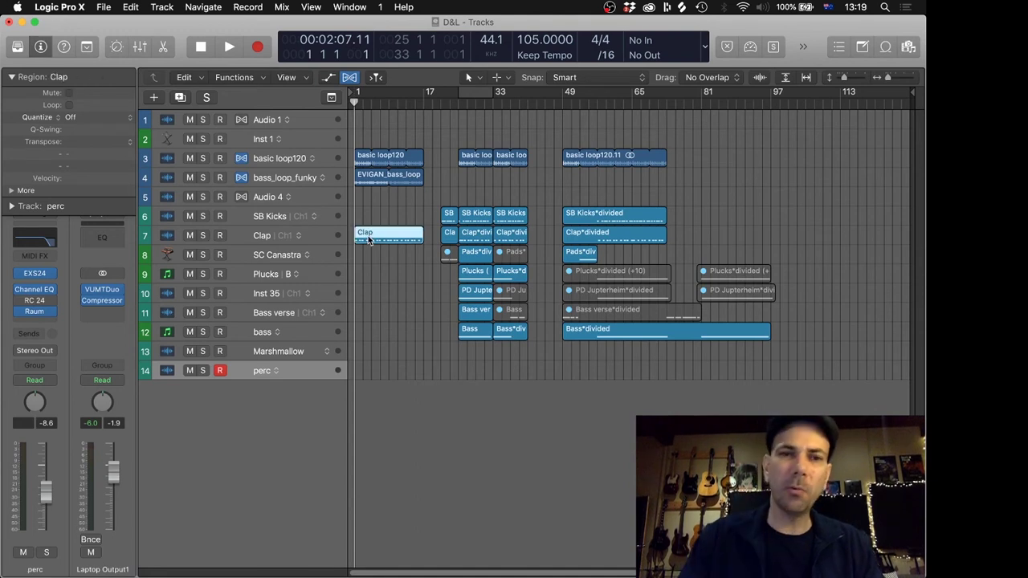
double_click(368, 240)
key(p)
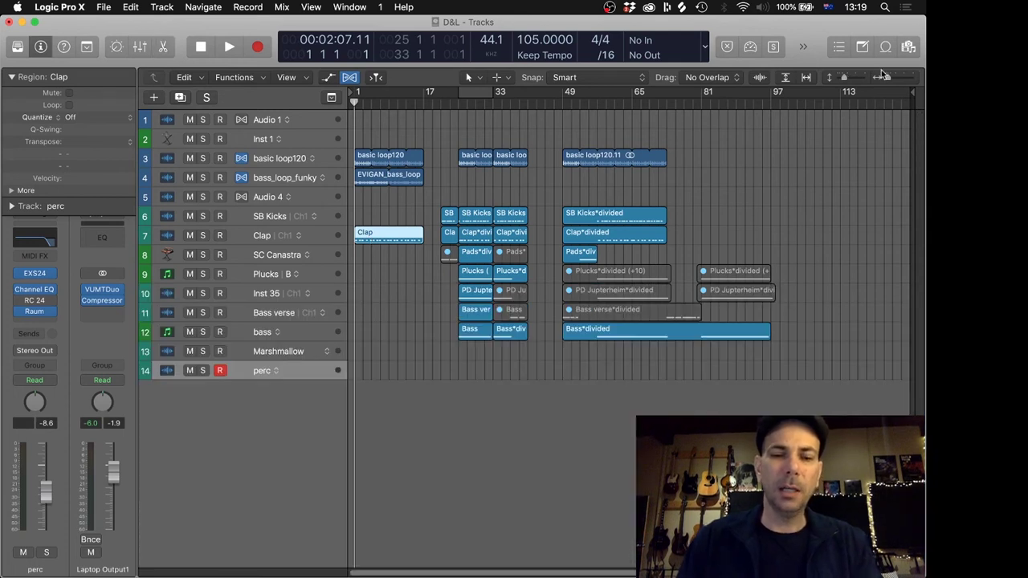
key(f)
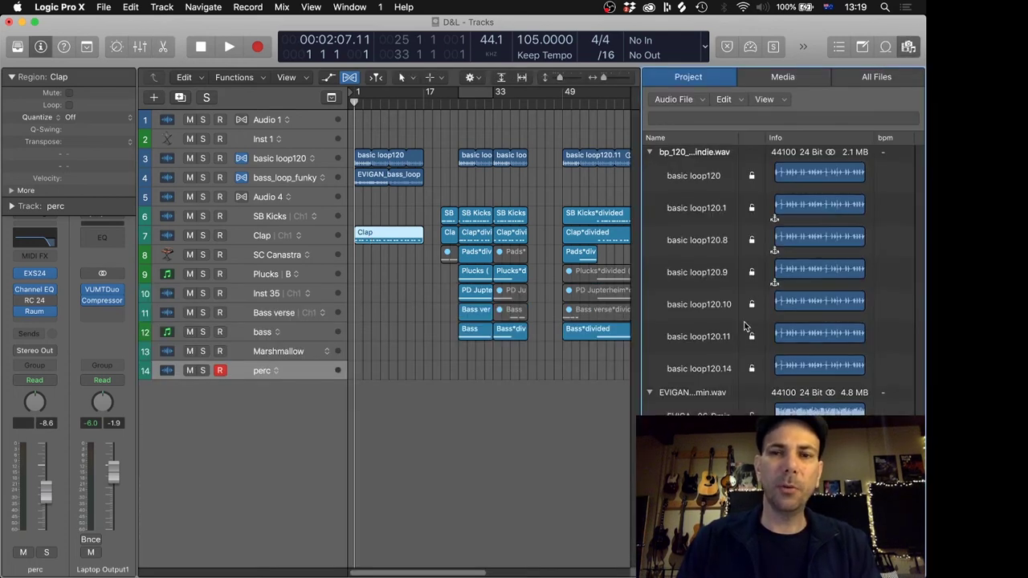
key(f)
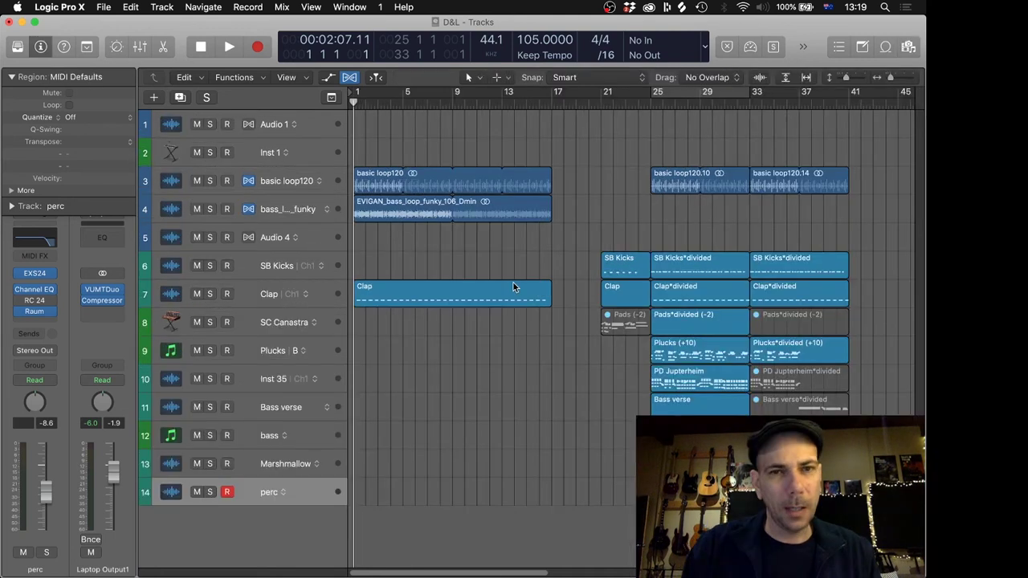
scroll(513, 286, down, 3)
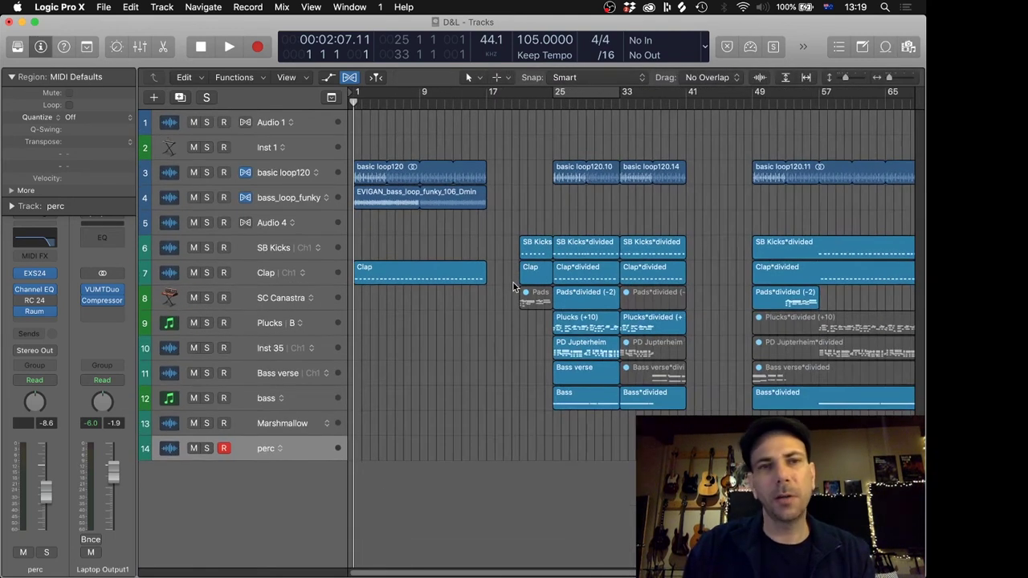
Step: Look up the Record command's shortcut by searching the key commands for "record", and close the editor
click(59, 6)
mouse_move(75, 67)
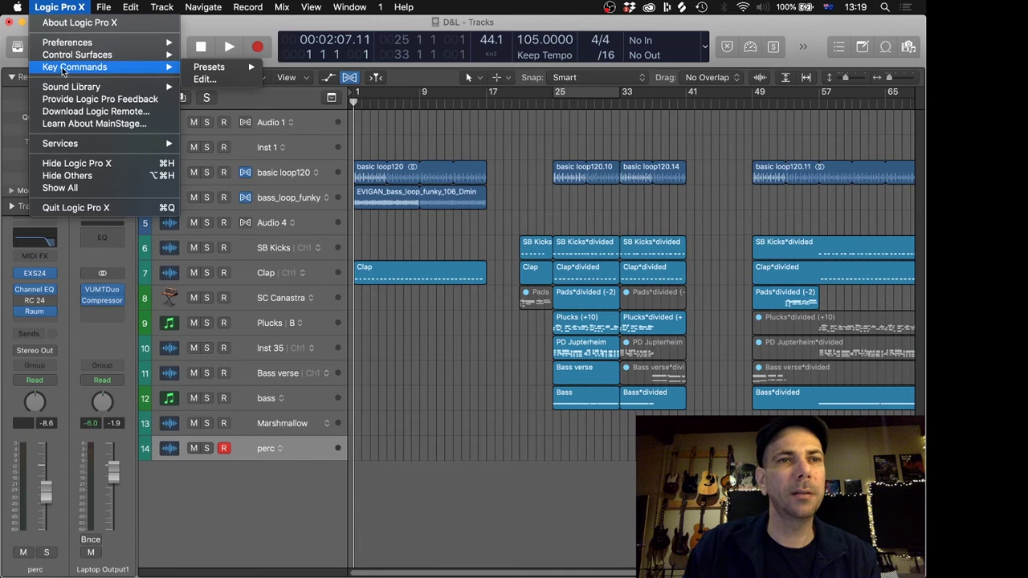
click(239, 79)
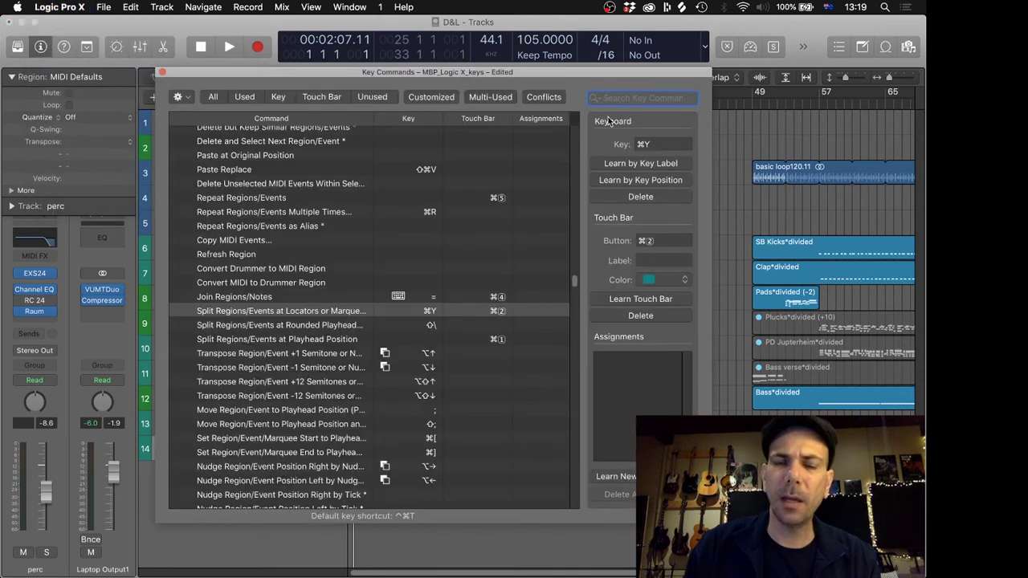
text(record)
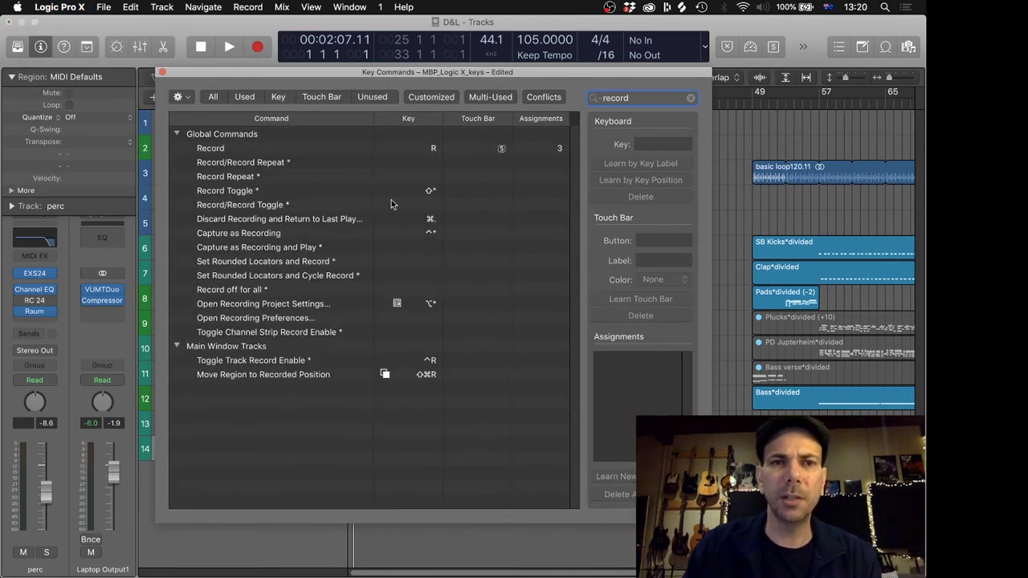
click(430, 152)
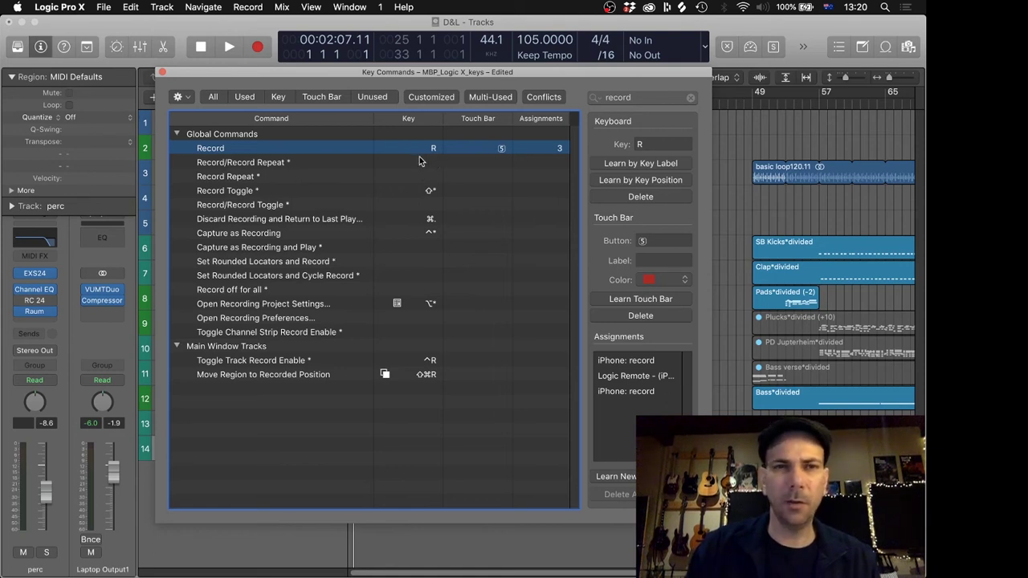
click(162, 72)
Step: Move the playhead to the start of bar 9 in the Tracks area
click(421, 98)
key(super+Right)
key(super+Right)
key(super+Right)
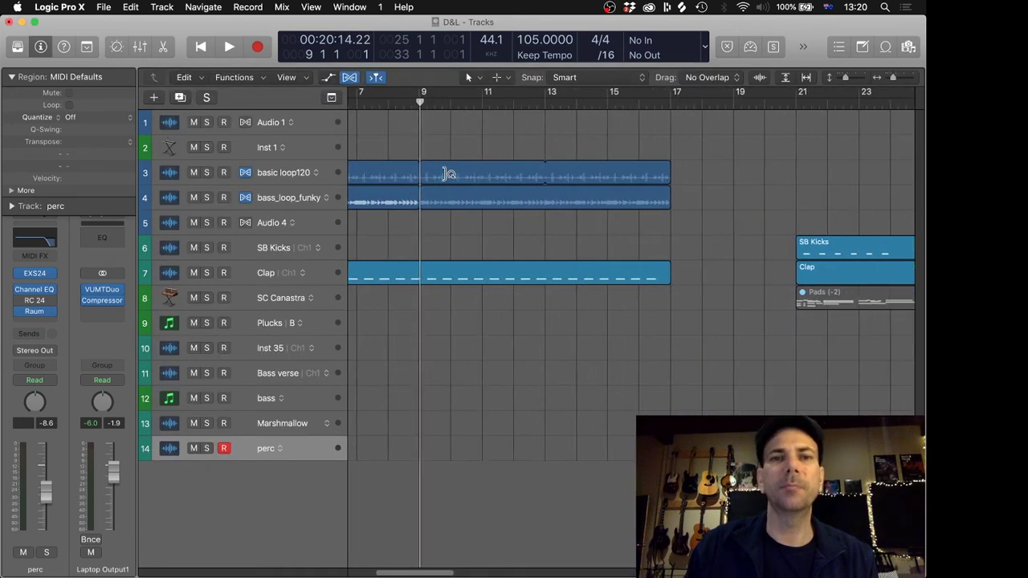
Step: Zoom the Tracks area horizontally out, in and out again around the playhead at bar 9
key(super+Left)
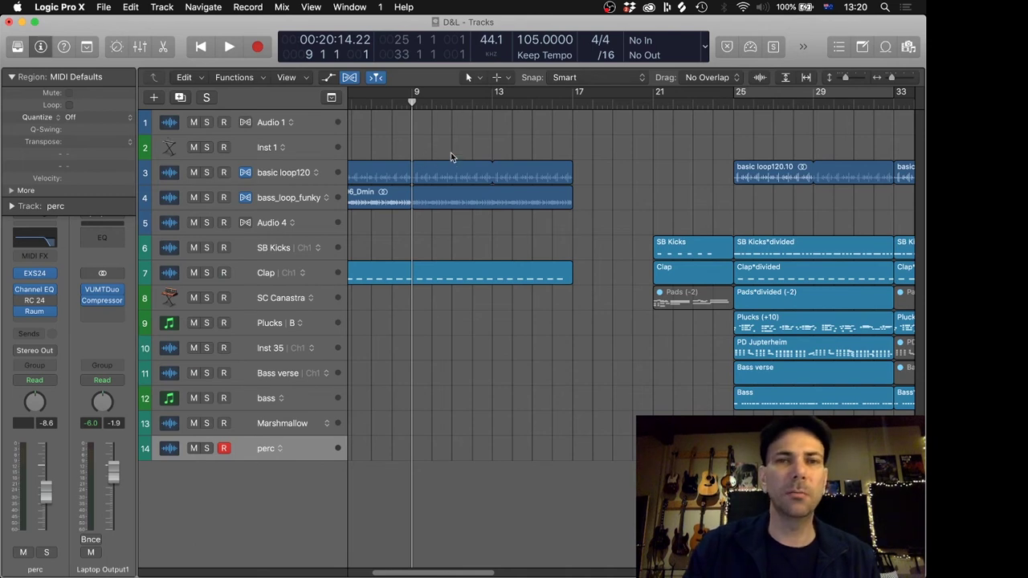
scroll(455, 160, up, 5)
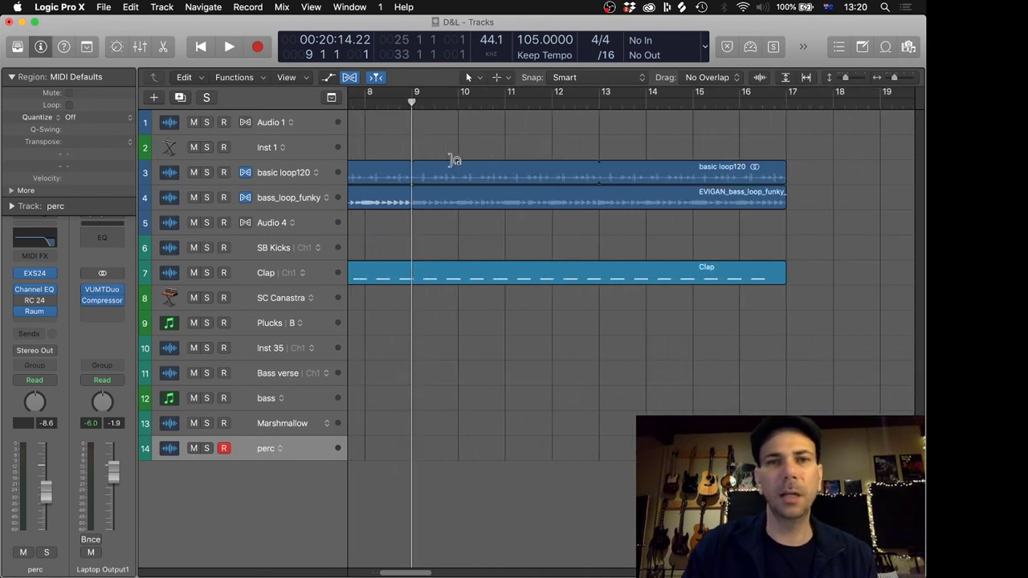
scroll(456, 161, down, 5)
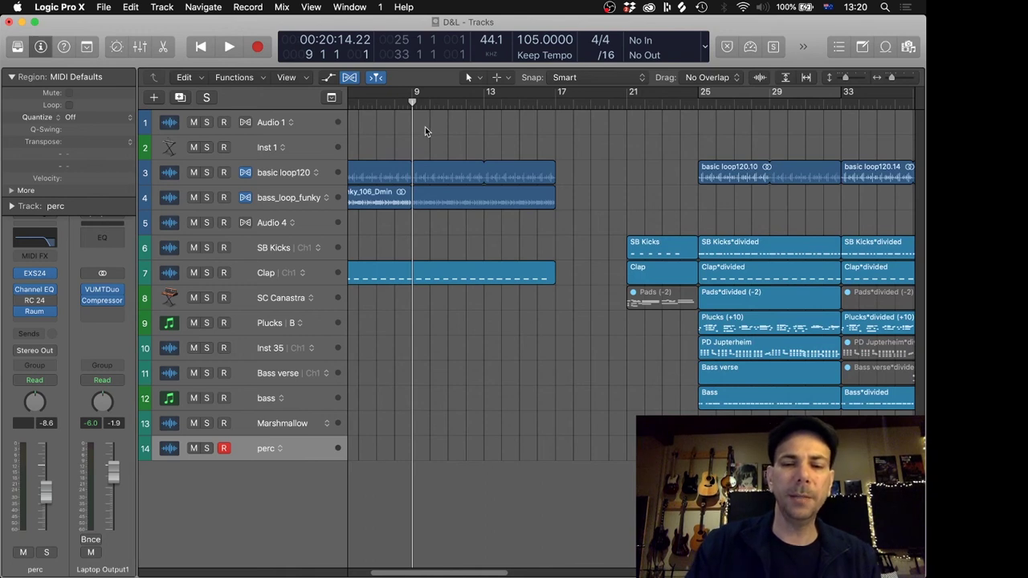
Step: Start and stop playback of the project from bar 9 several times, leaving it stopped
key(space)
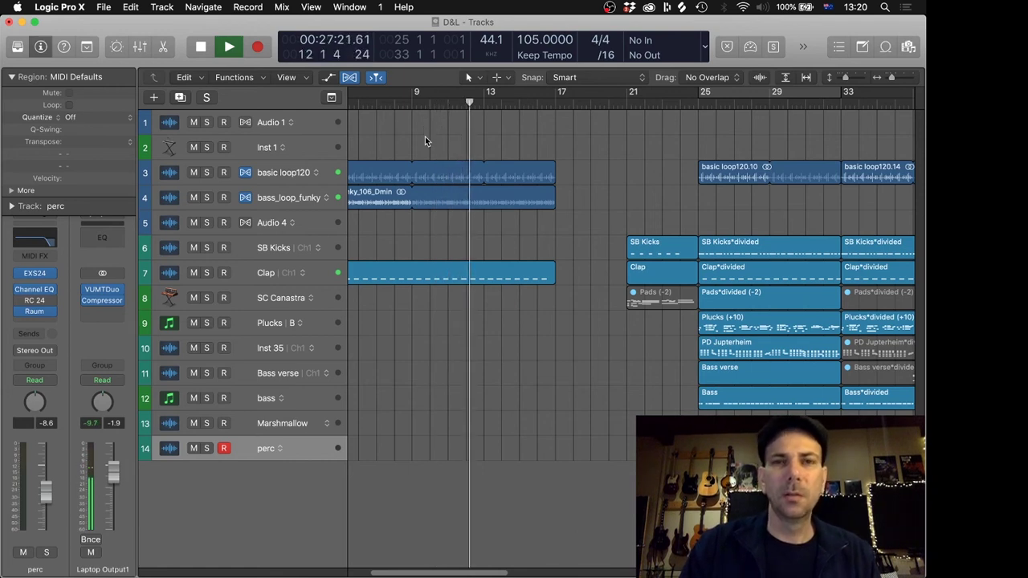
key(space)
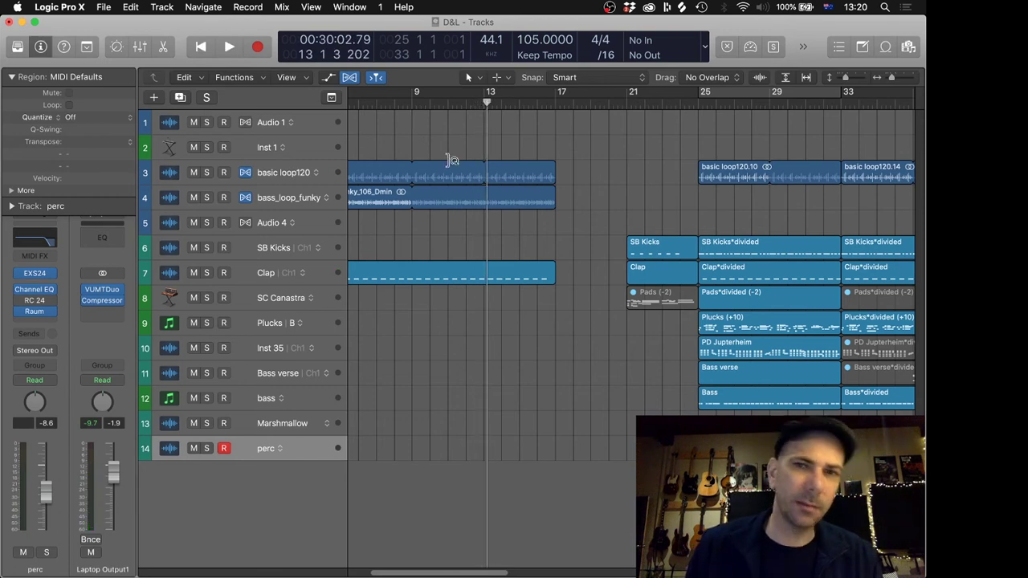
key(space)
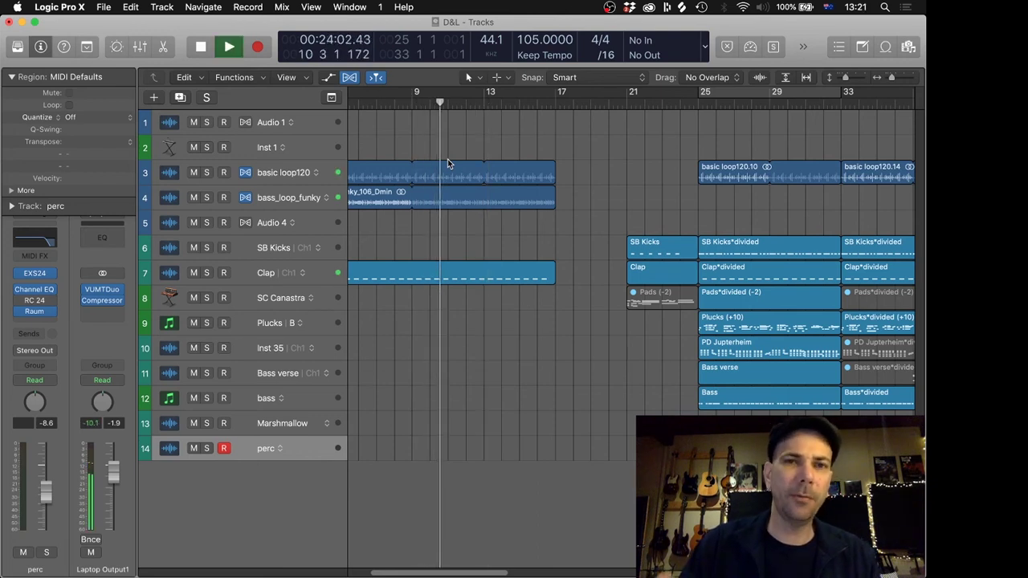
key(space)
key(space)
key(space)
key(space)
key(space)
key(super+Left)
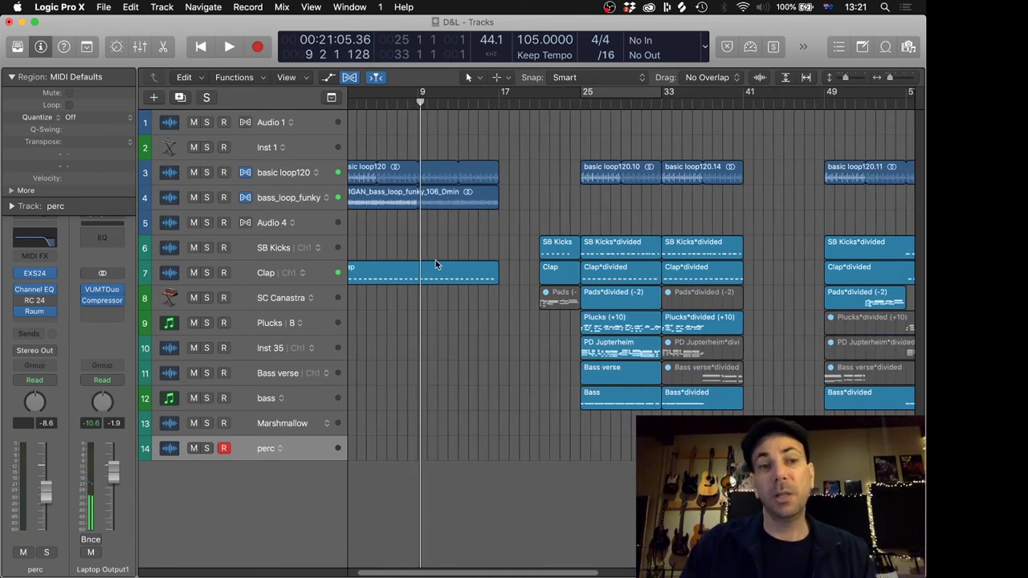
Step: Open the key commands editor, examine its options for presets, importing, saving and initializing key commands, and close the editor
click(57, 7)
click(58, 7)
click(58, 7)
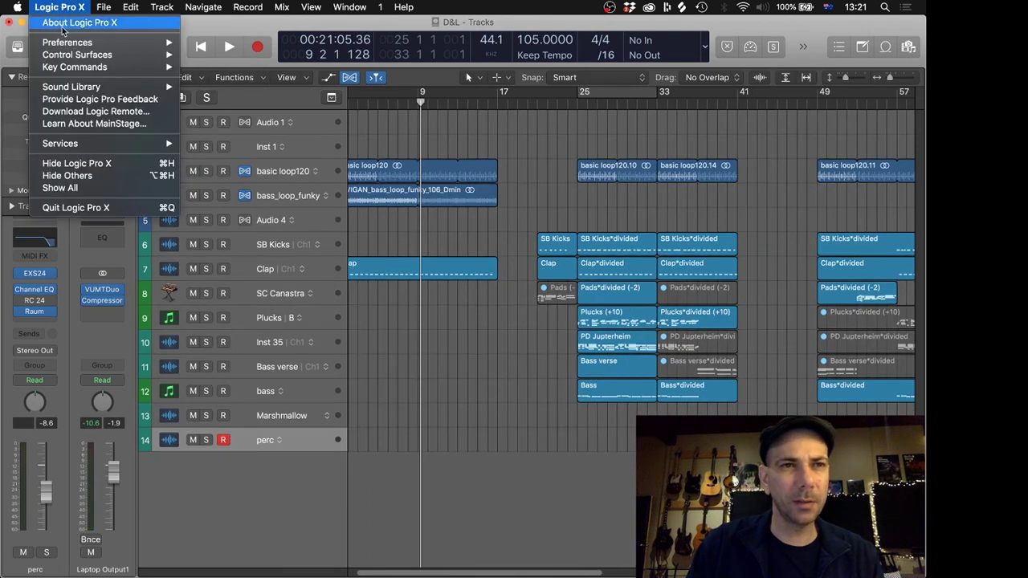
mouse_move(117, 69)
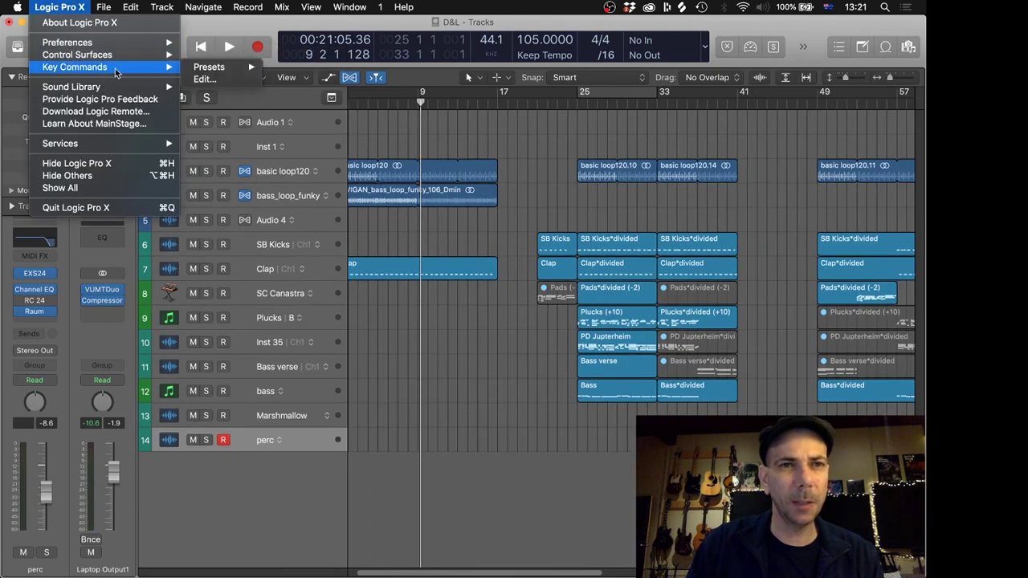
click(205, 80)
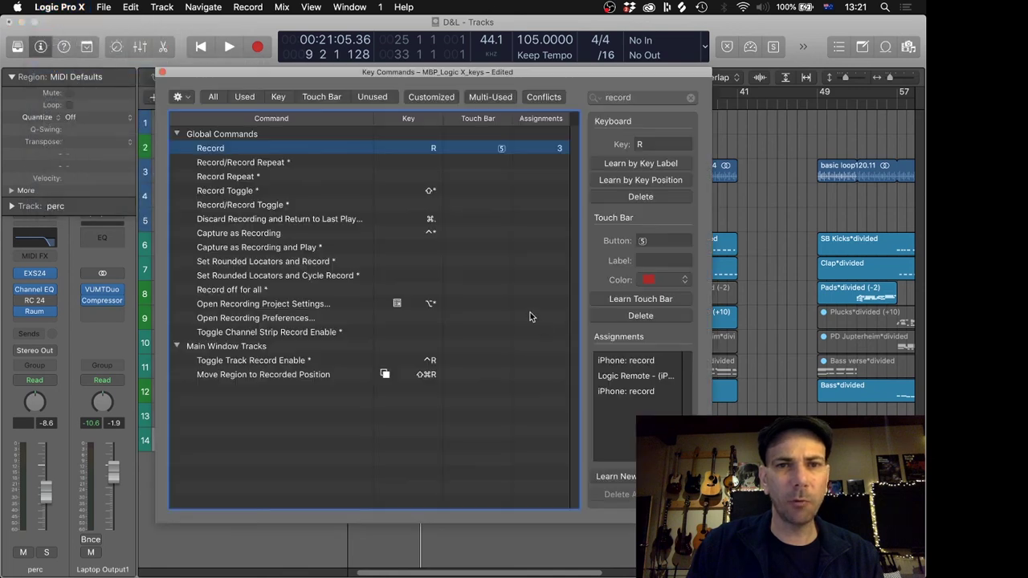
click(186, 98)
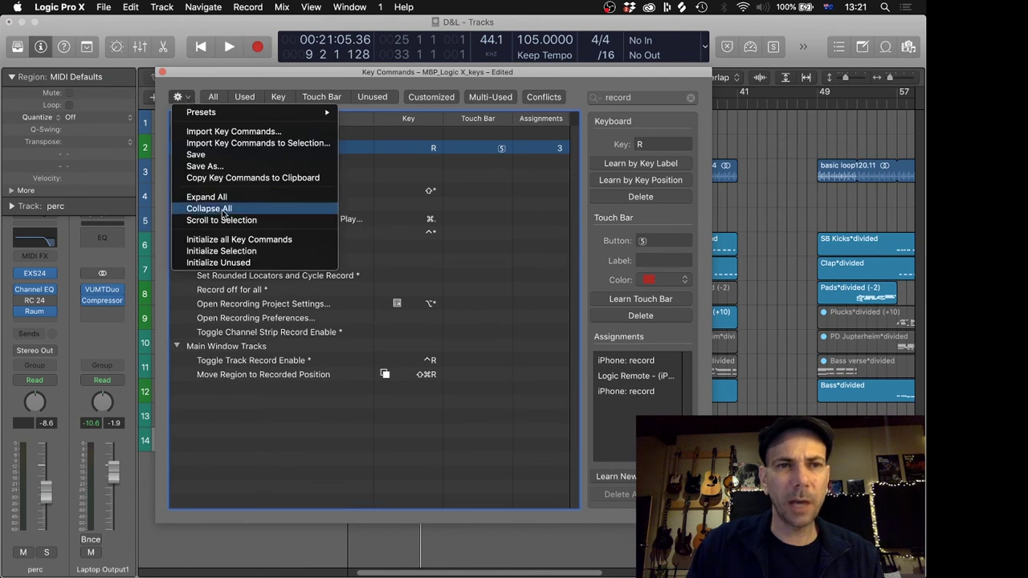
mouse_move(209, 112)
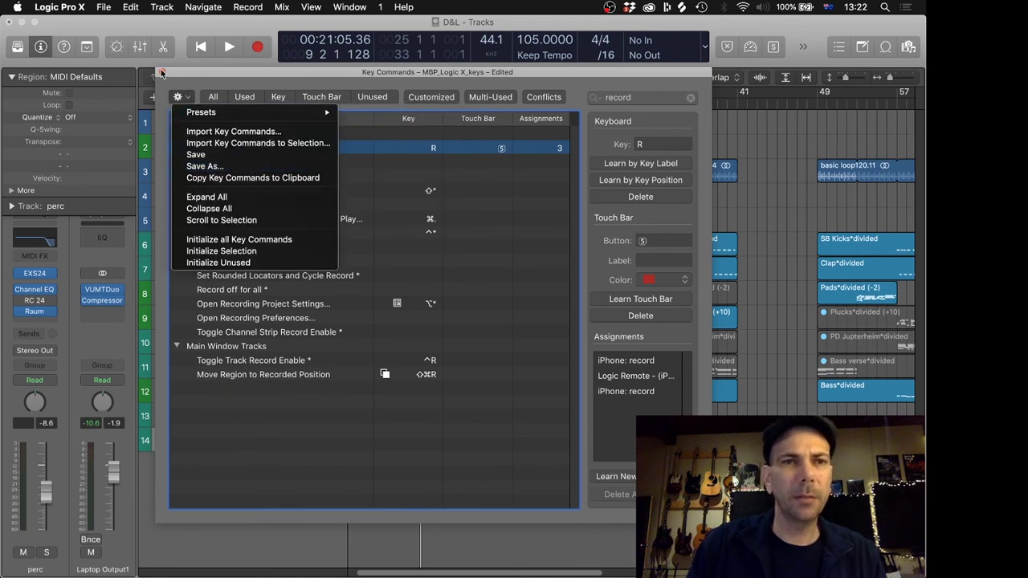
click(399, 277)
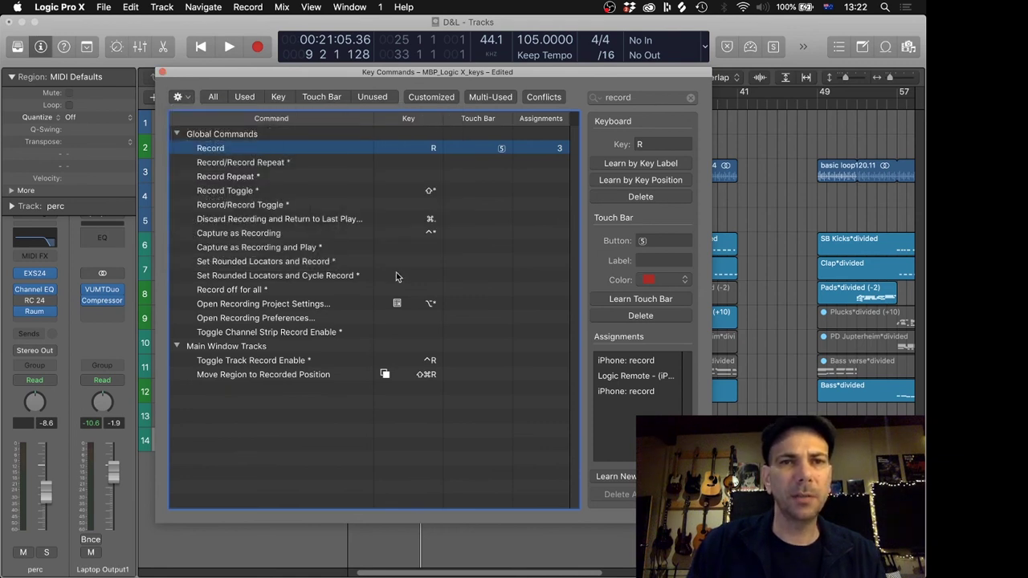
click(162, 71)
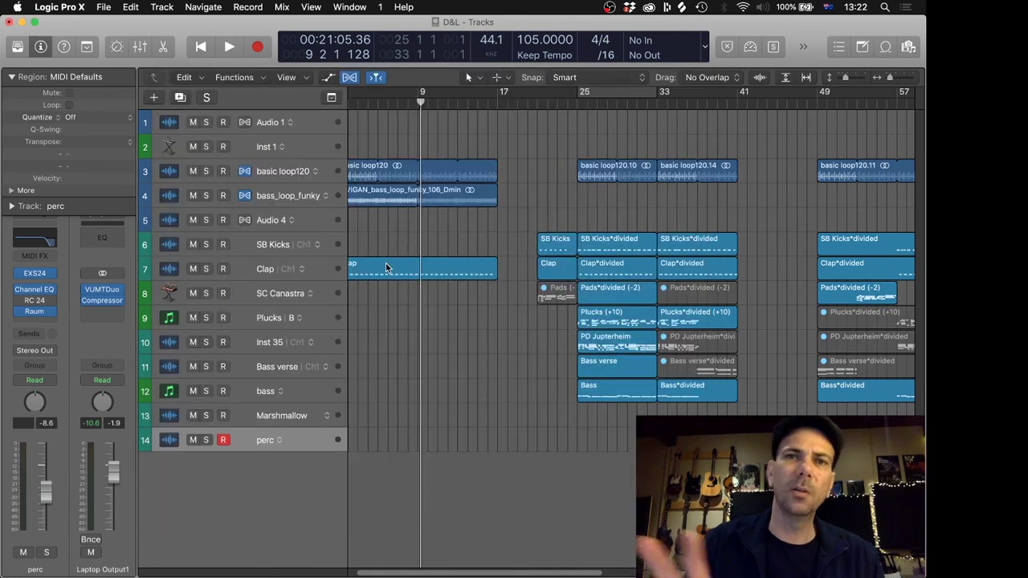